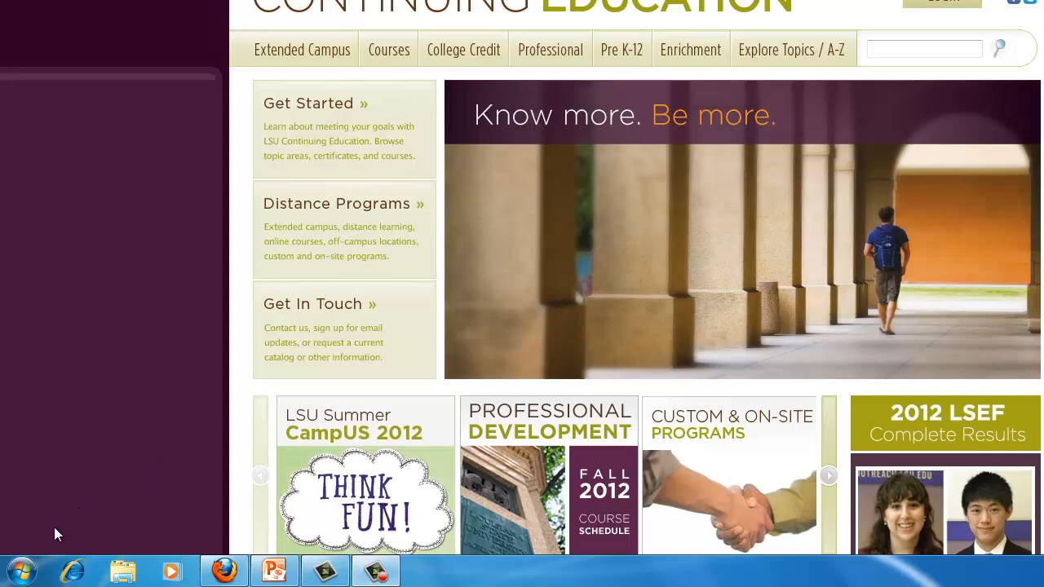
# - Launch Audacity from the Windows 7 Start menu's program list
pyautogui.click(25, 573)
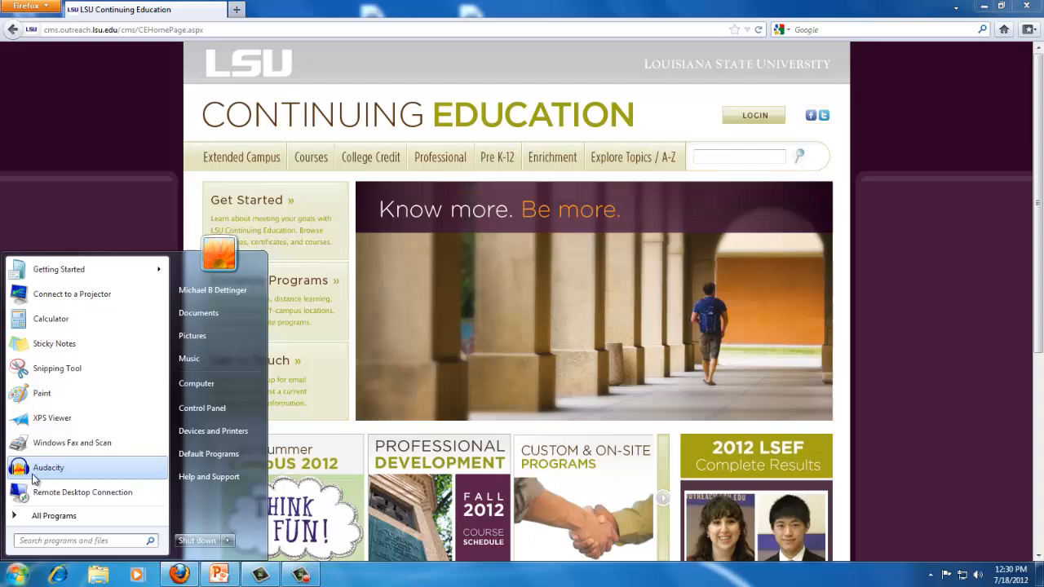
pyautogui.click(32, 471)
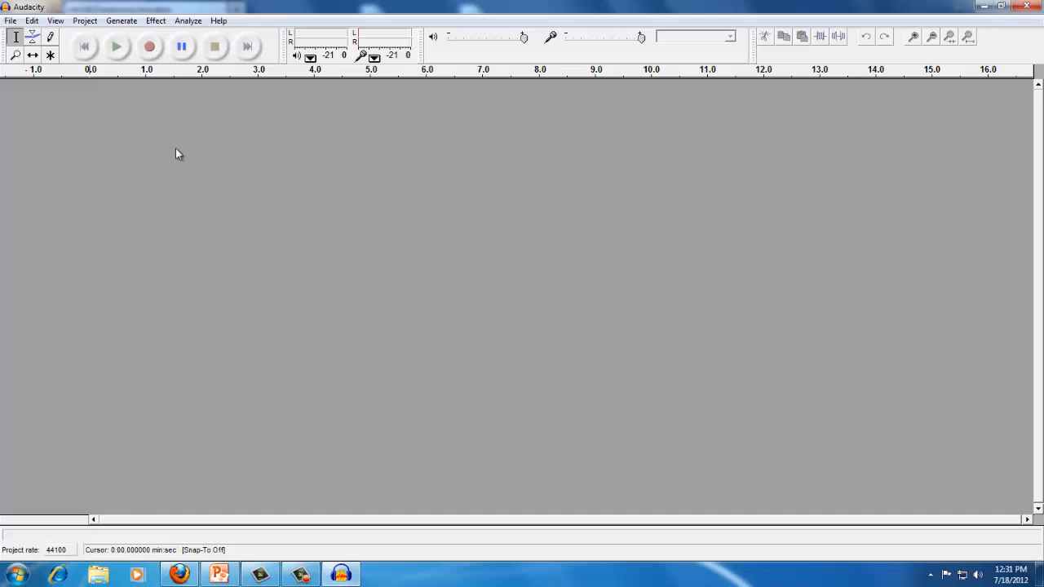
# - Record about 47 seconds of spoken narration into a new mono track
pyautogui.click(152, 53)
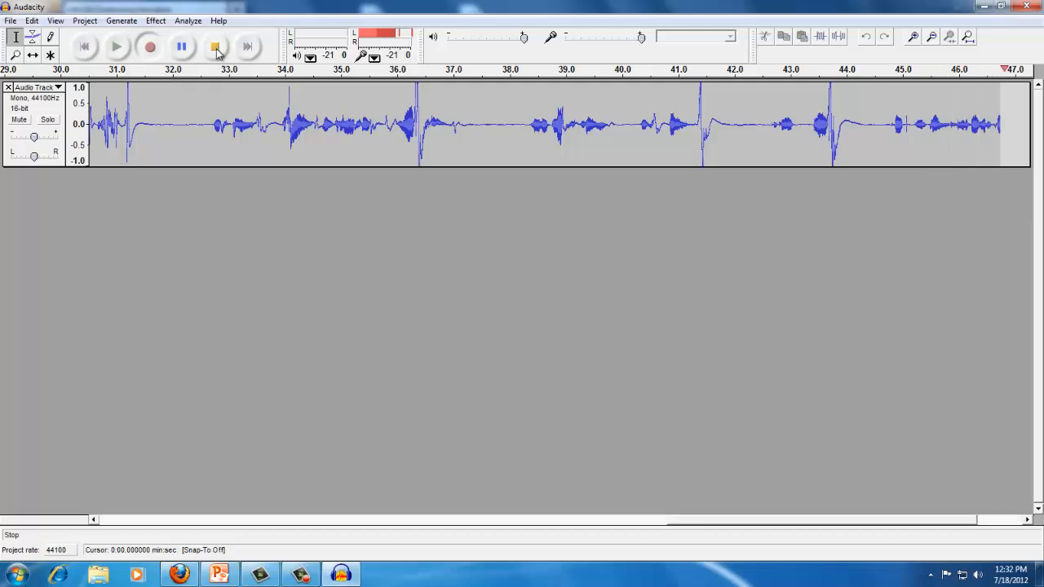
pyautogui.click(216, 47)
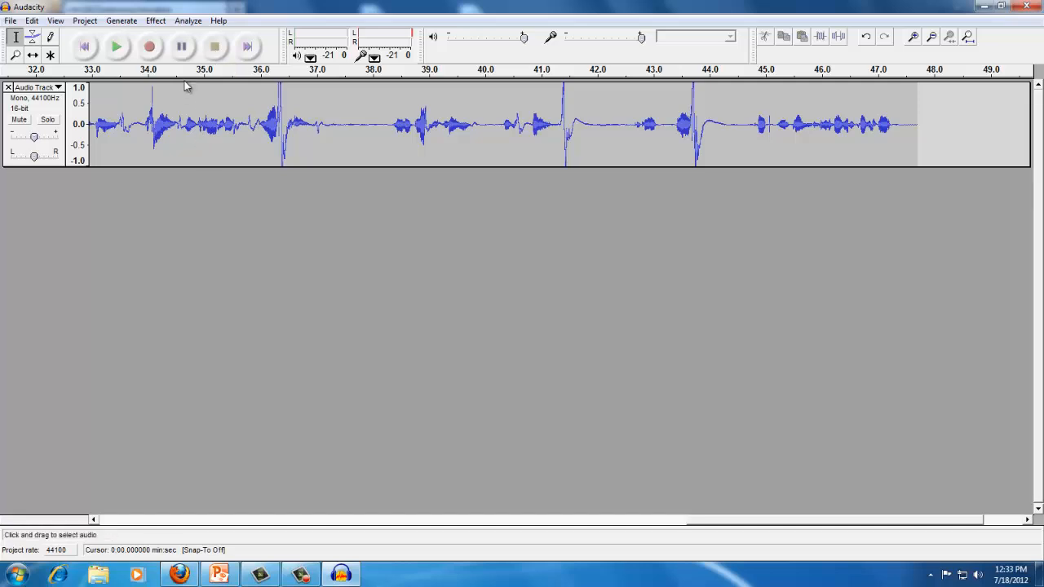
pyautogui.click(150, 47)
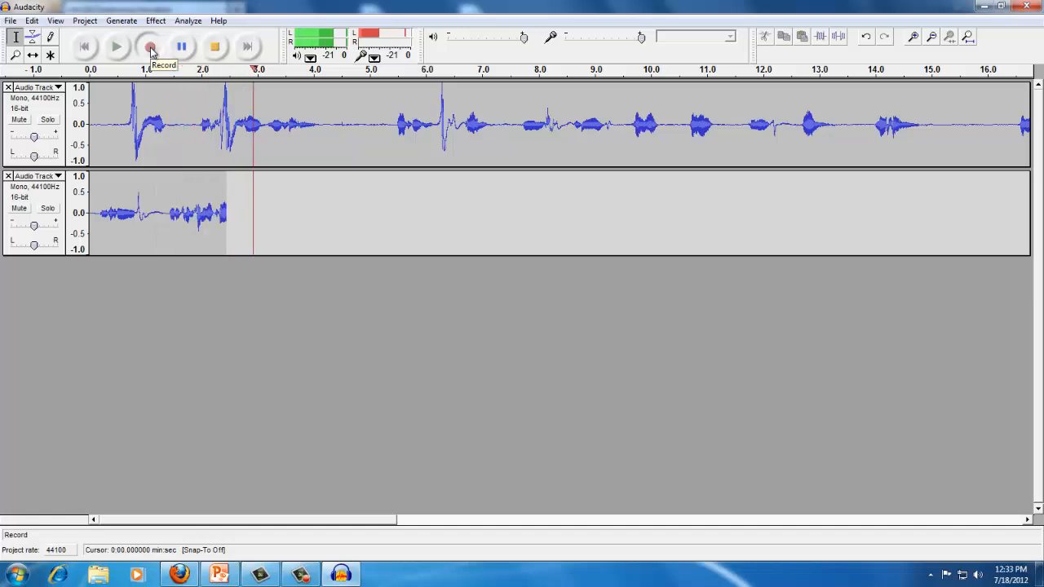
pyautogui.click(215, 47)
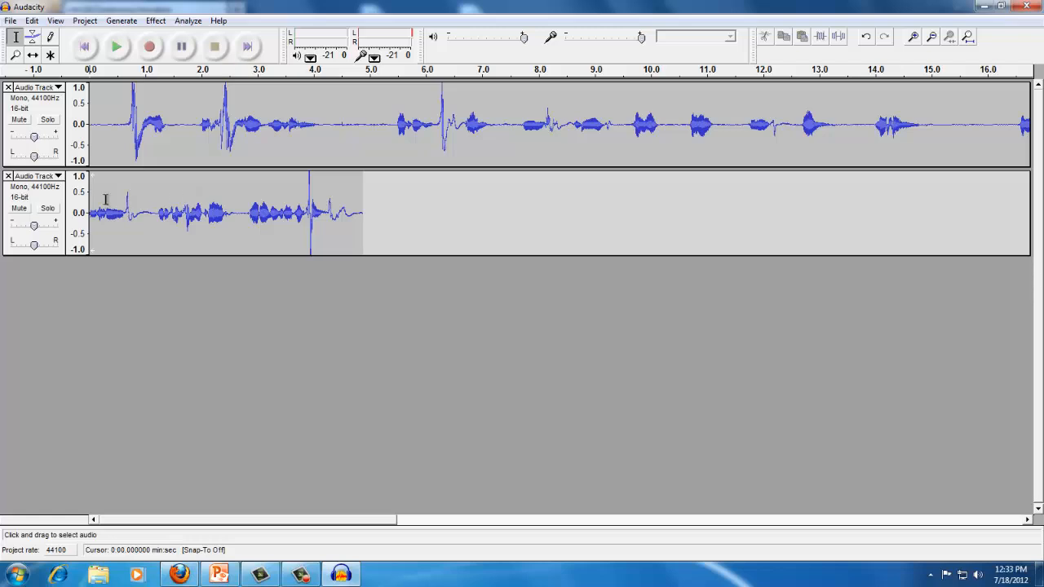
pyautogui.click(8, 176)
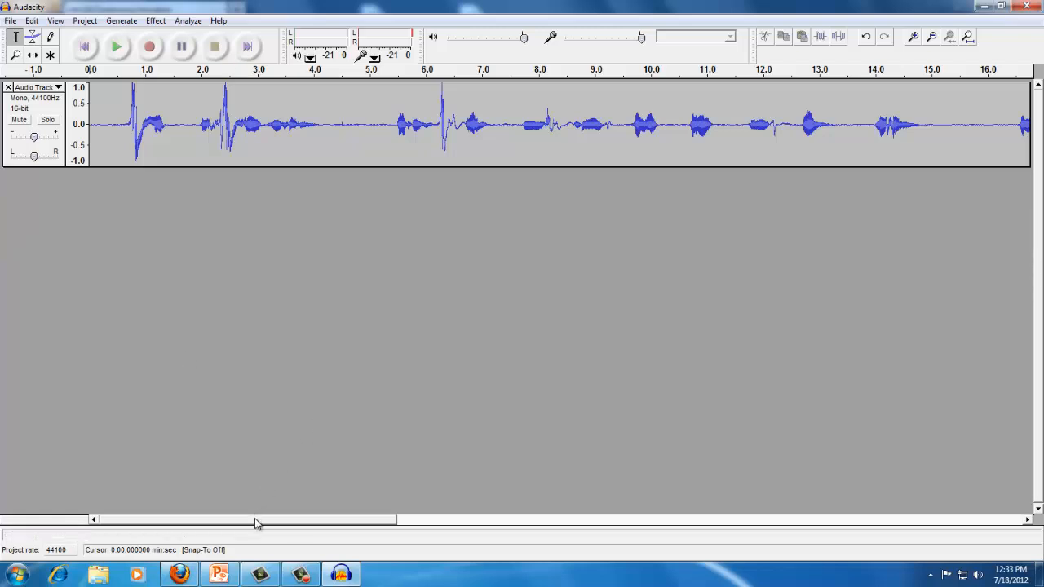
pyautogui.moveTo(255, 520); pyautogui.dragTo(901, 516)
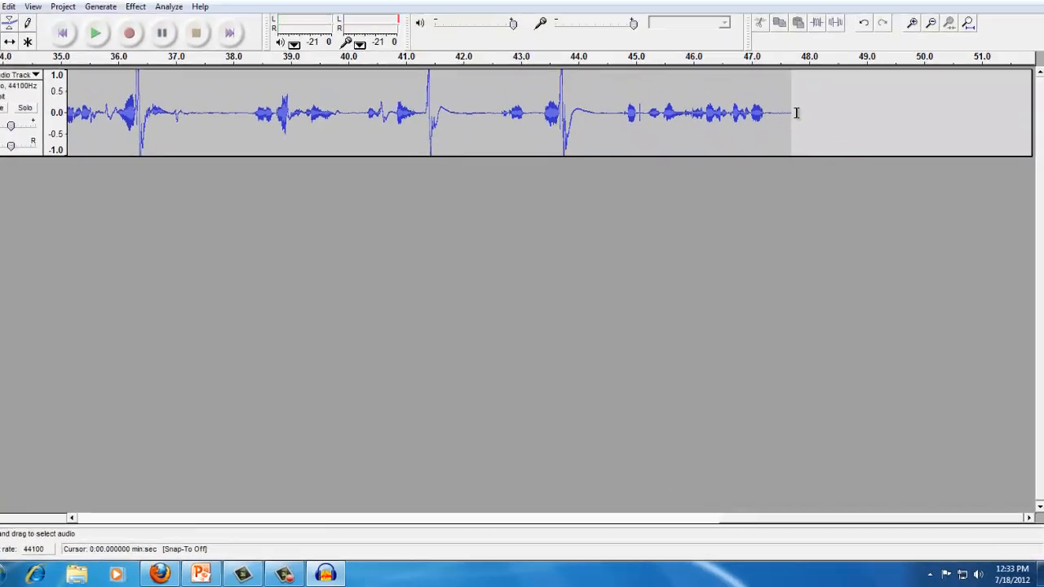
# - Start a second narration track at about 47.7 s, pausing once and resuming
pyautogui.click(796, 113)
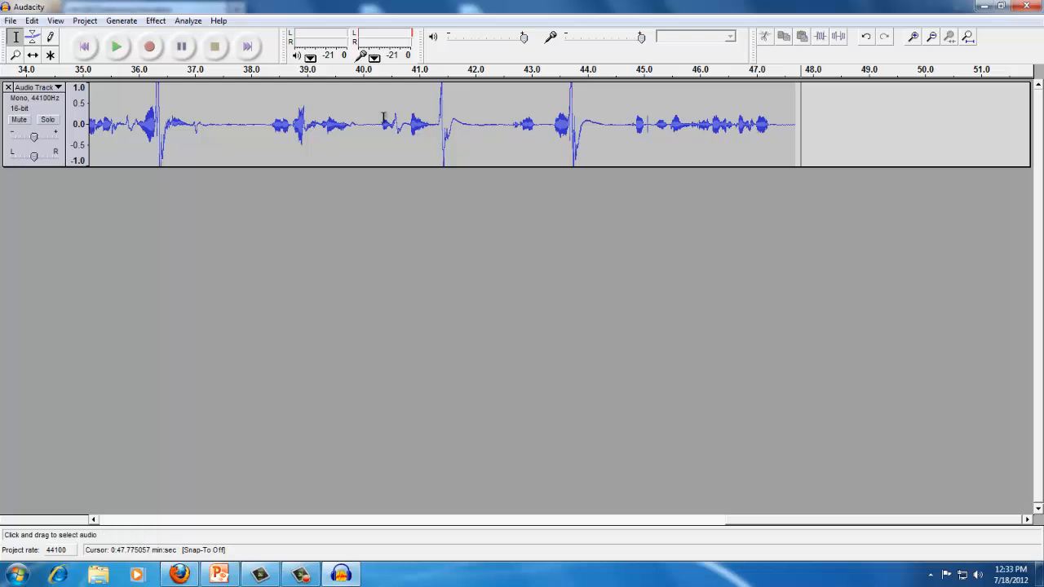
pyautogui.click(150, 48)
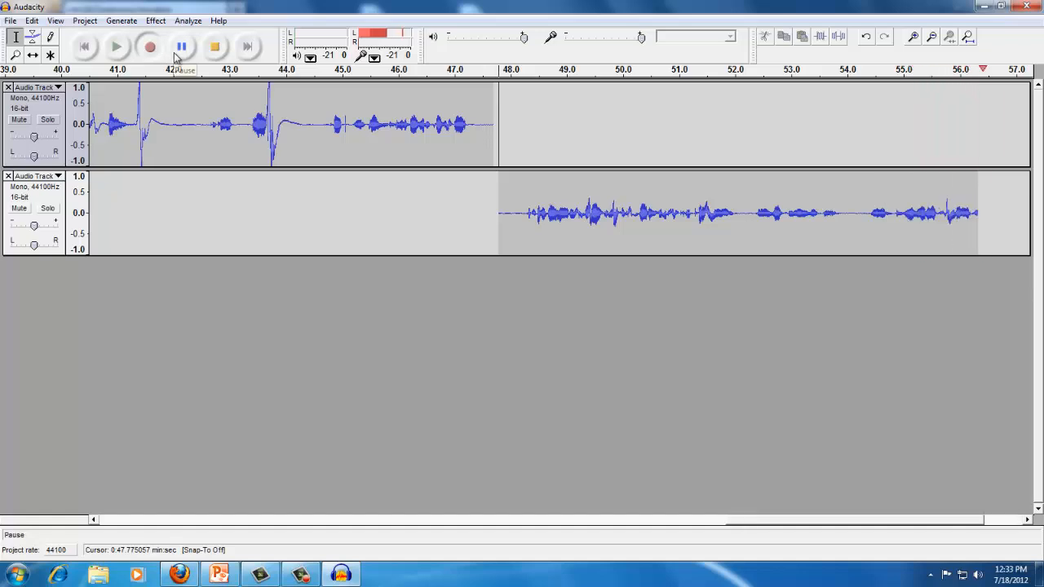
pyautogui.click(176, 54)
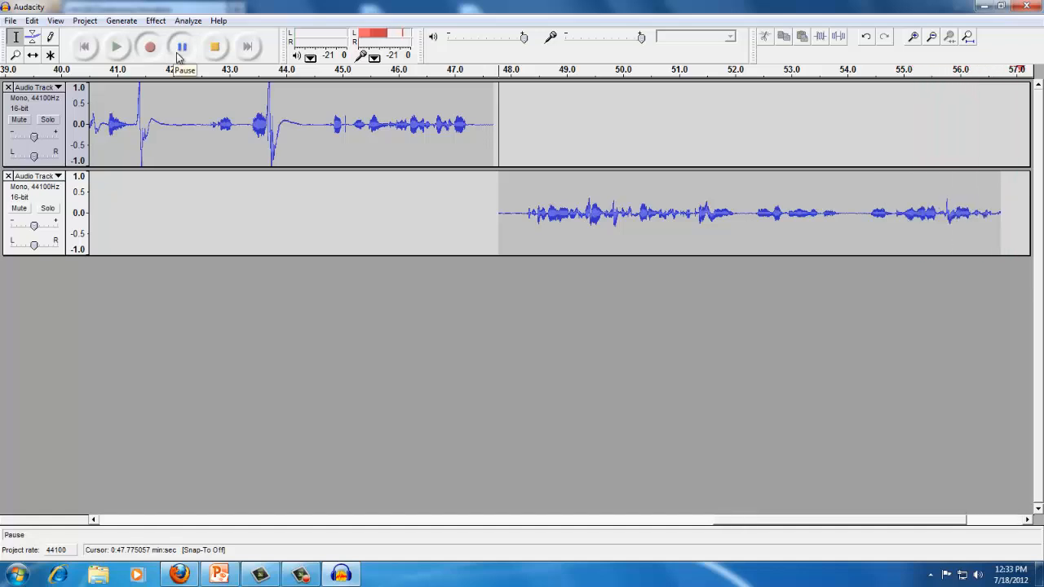
pyautogui.click(179, 50)
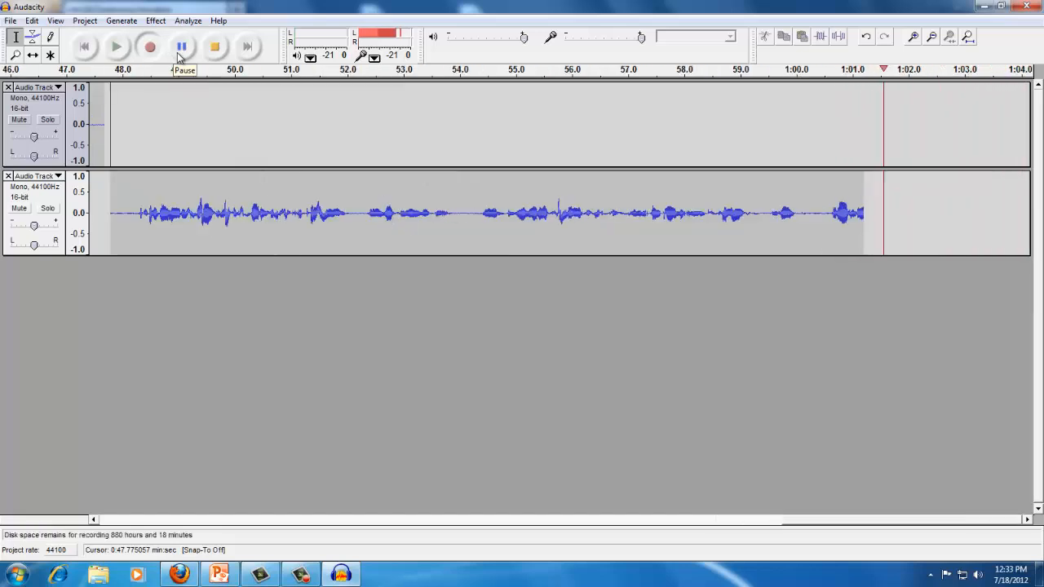
# - Stop the second recording and delete the excess audio at its end
pyautogui.click(179, 50)
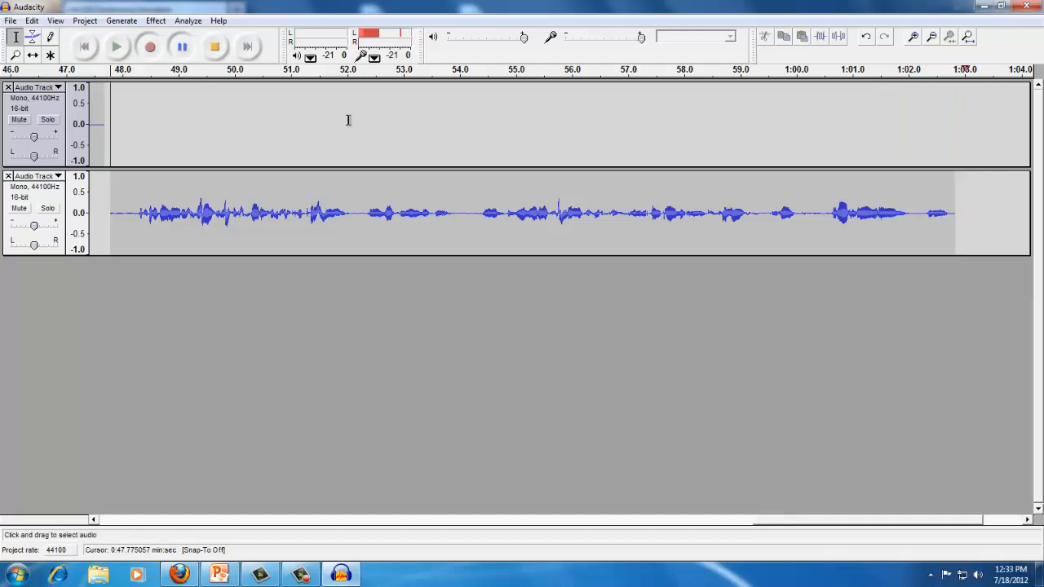
pyautogui.click(216, 48)
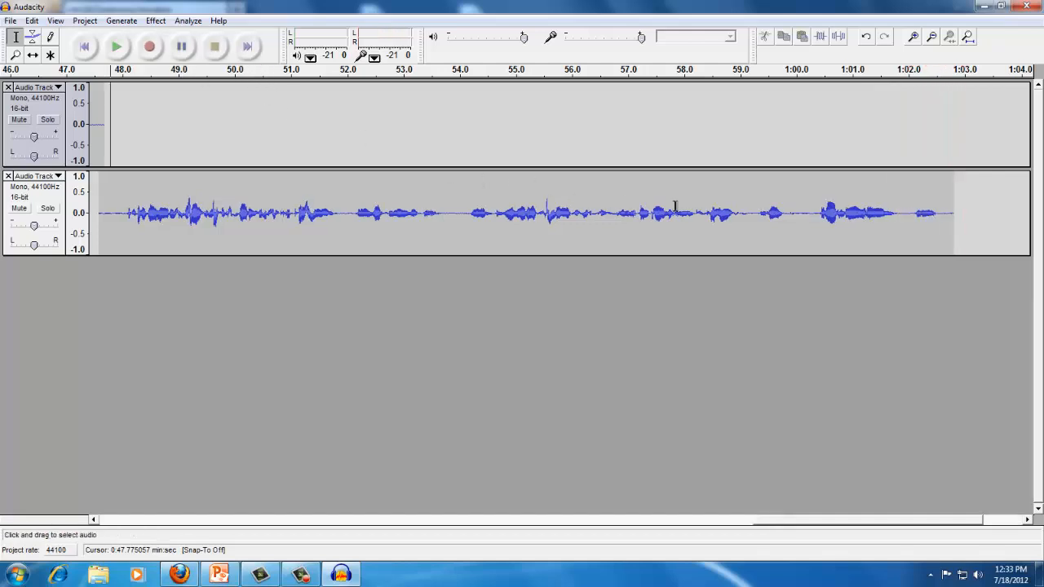
pyautogui.moveTo(954, 198); pyautogui.dragTo(944, 198)
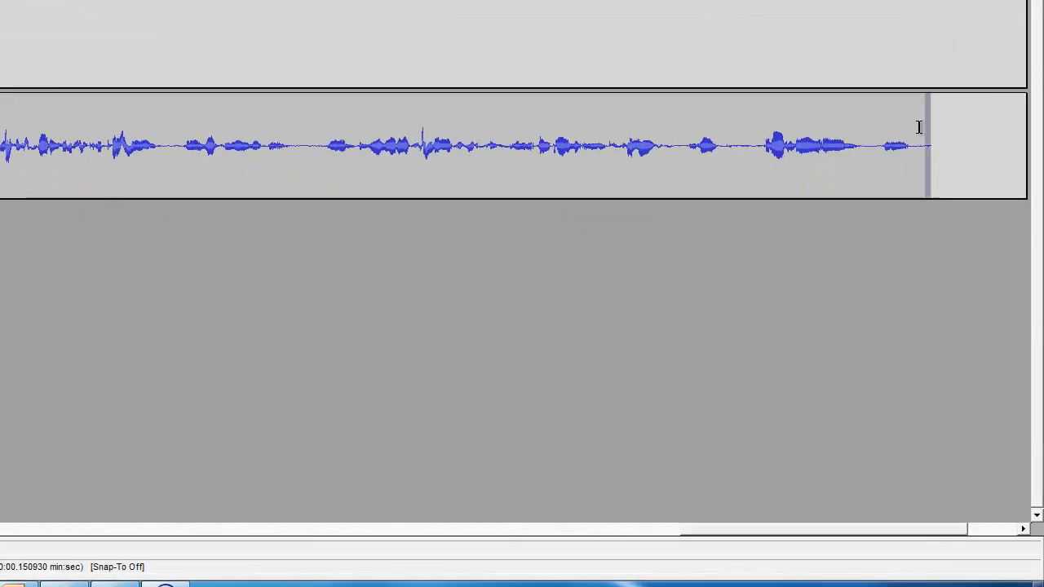
pyautogui.moveTo(918, 128); pyautogui.dragTo(745, 127)
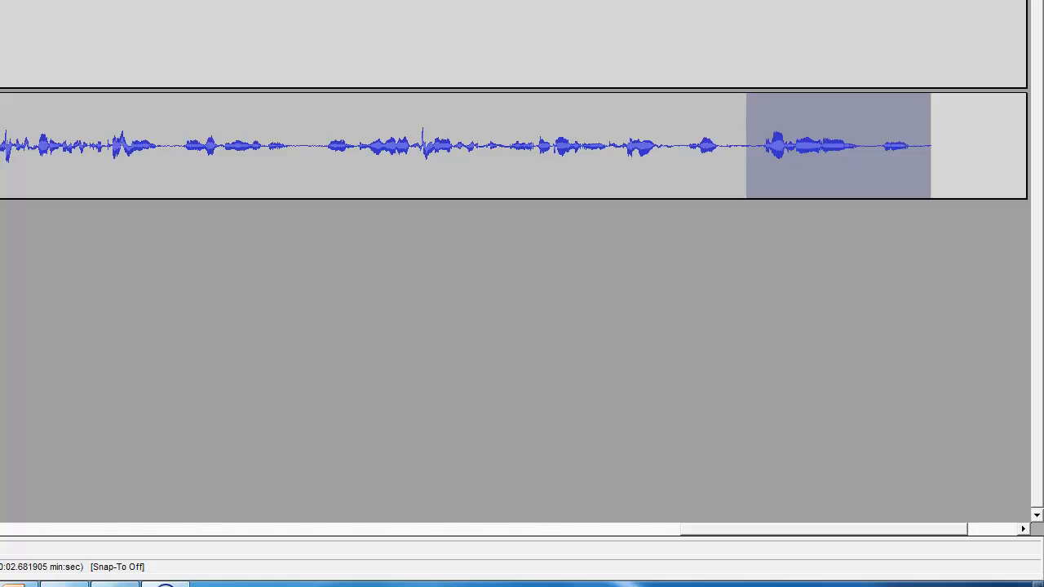
pyautogui.press('Delete')
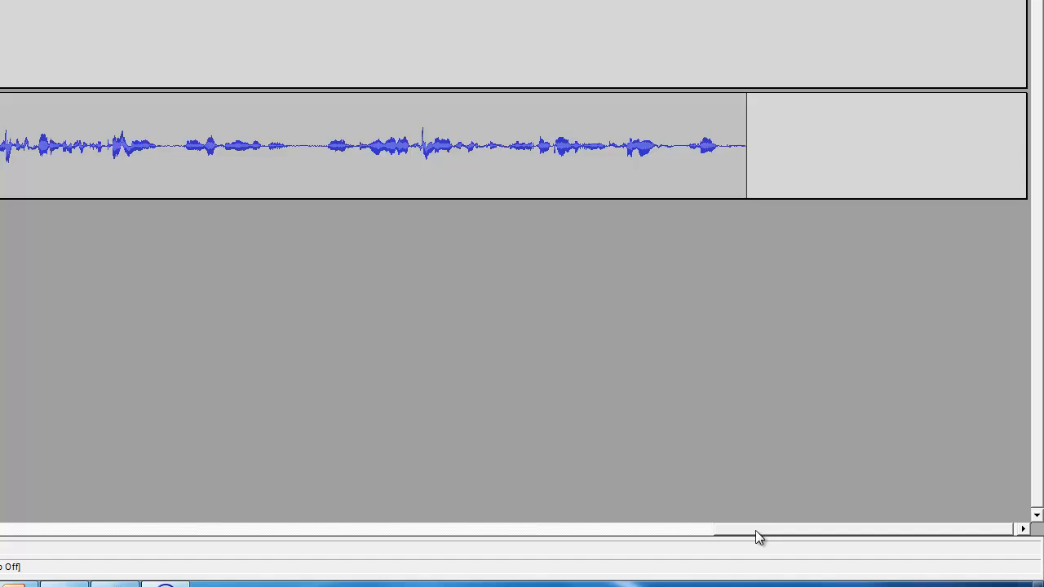
# - Scroll the timeline back to earlier audio and show the File menu
pyautogui.moveTo(754, 533); pyautogui.dragTo(570, 530)
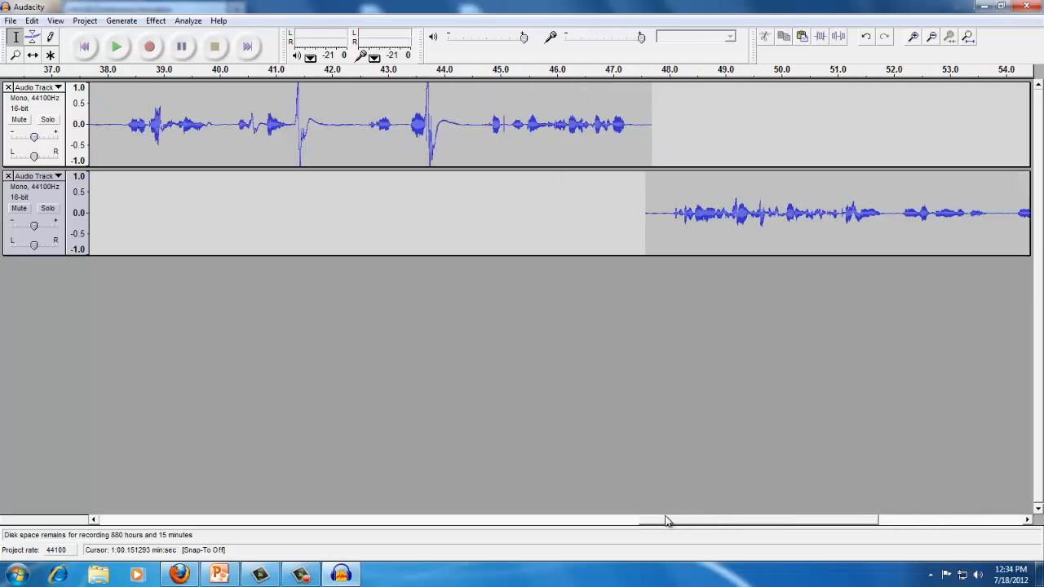
pyautogui.moveTo(667, 521); pyautogui.dragTo(664, 520)
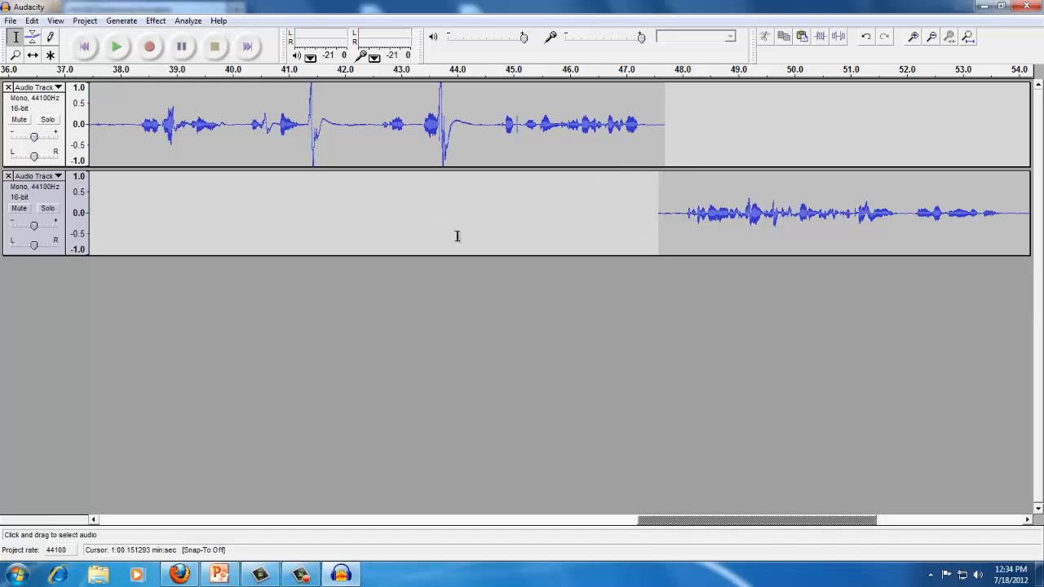
pyautogui.click(9, 22)
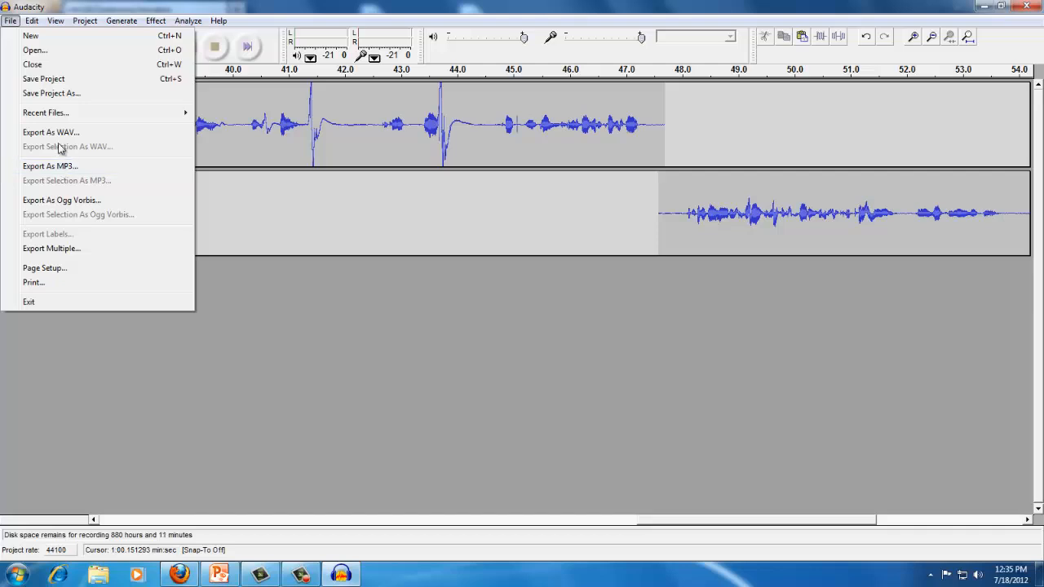
# - Choose Export as WAV and accept the mono mixdown warning
pyautogui.click(62, 137)
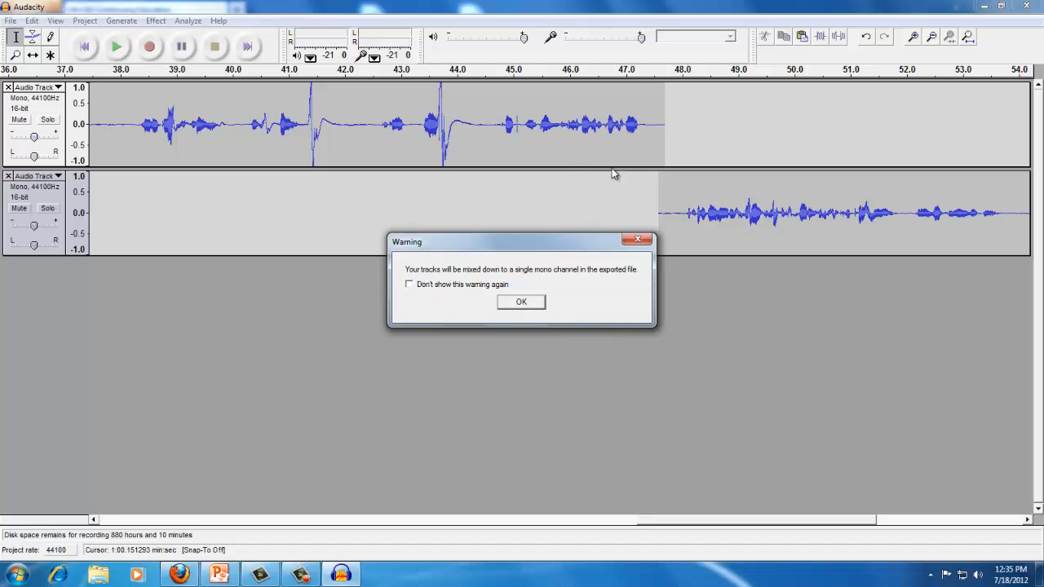
pyautogui.click(520, 305)
pyautogui.click(519, 305)
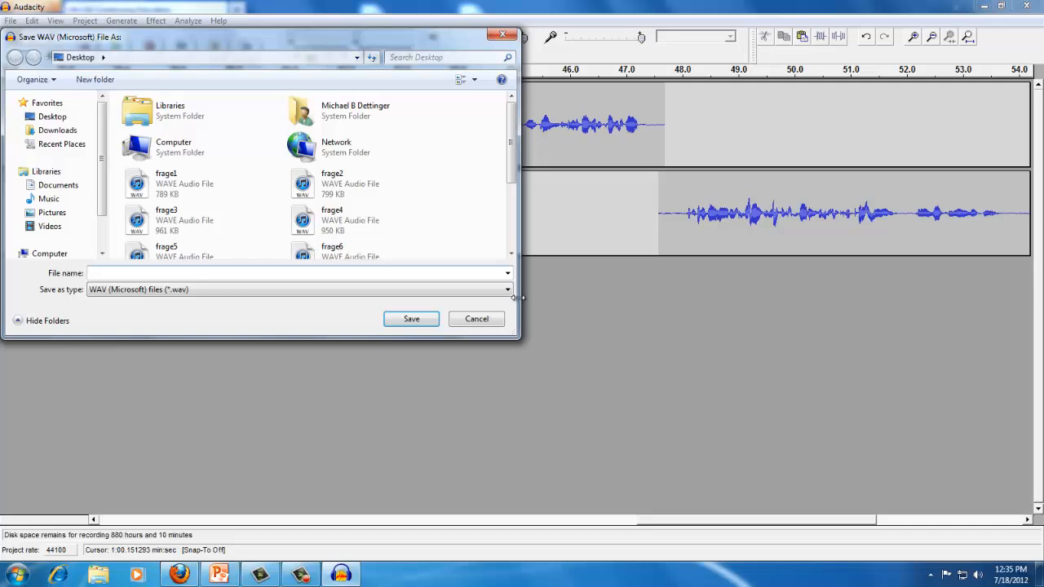
# - Save the WAV to the Desktop, named with the author's name and 'PersonalRecording_Mod1'
pyautogui.write('Dettinger')
pyautogui.press('BackSpace')
pyautogui.press('BackSpace')
pyautogui.press('BackSpace')
pyautogui.press('BackSpace')
pyautogui.press('BackSpace')
pyautogui.press('BackSpace')
pyautogui.press('BackSpace')
pyautogui.press('BackSpace')
pyautogui.write('Gera')
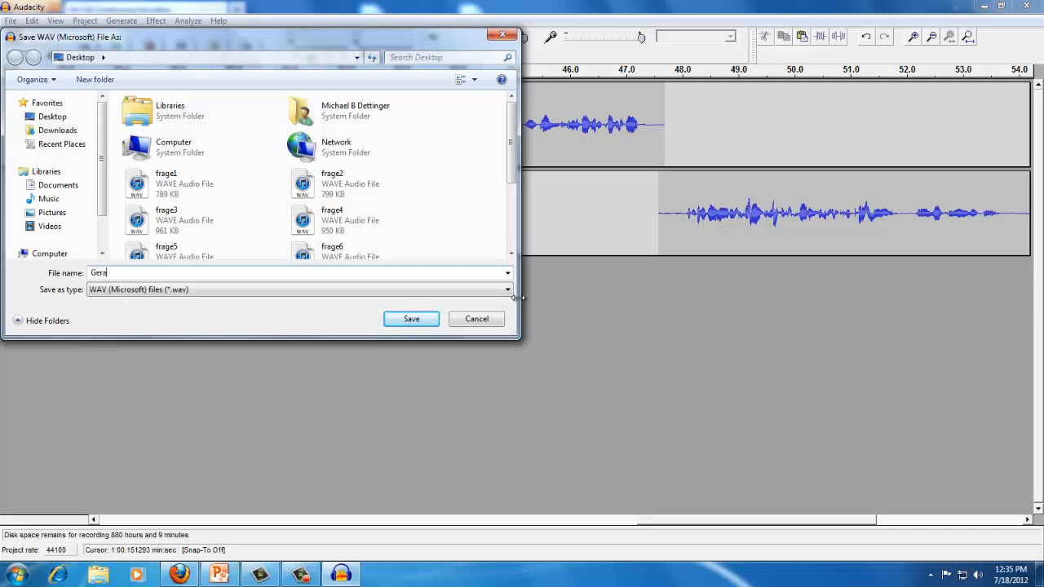
pyautogui.press('BackSpace')
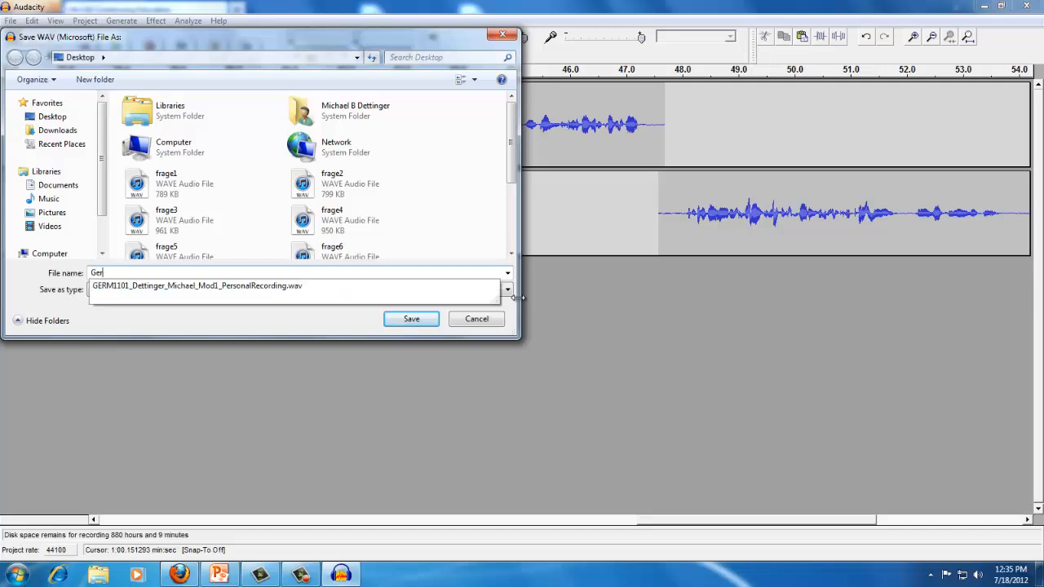
pyautogui.write('m1101_Dettinger_Michael_P')
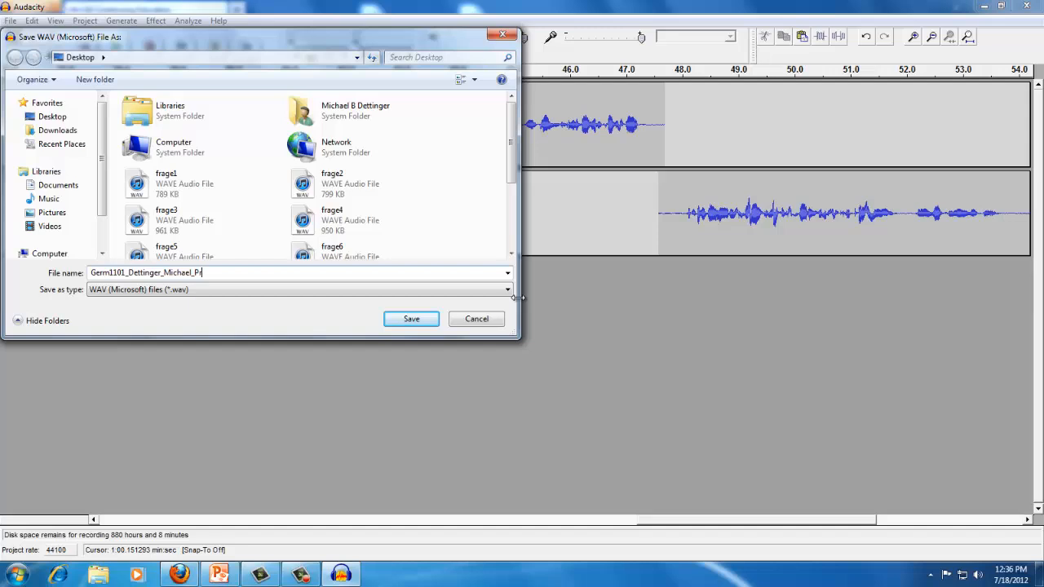
pyautogui.write('ersonalRecording_Mod1')
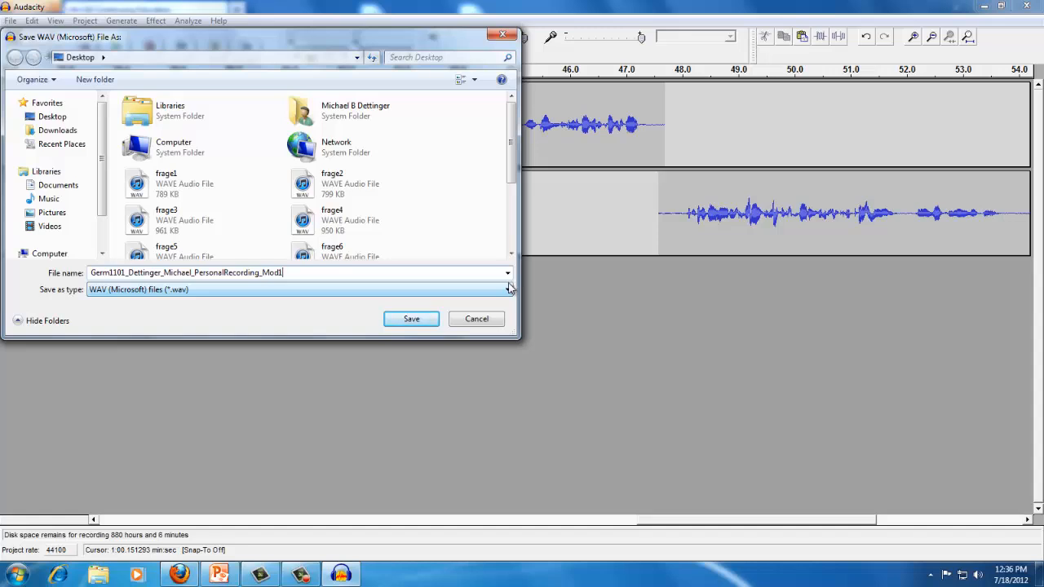
pyautogui.click(420, 318)
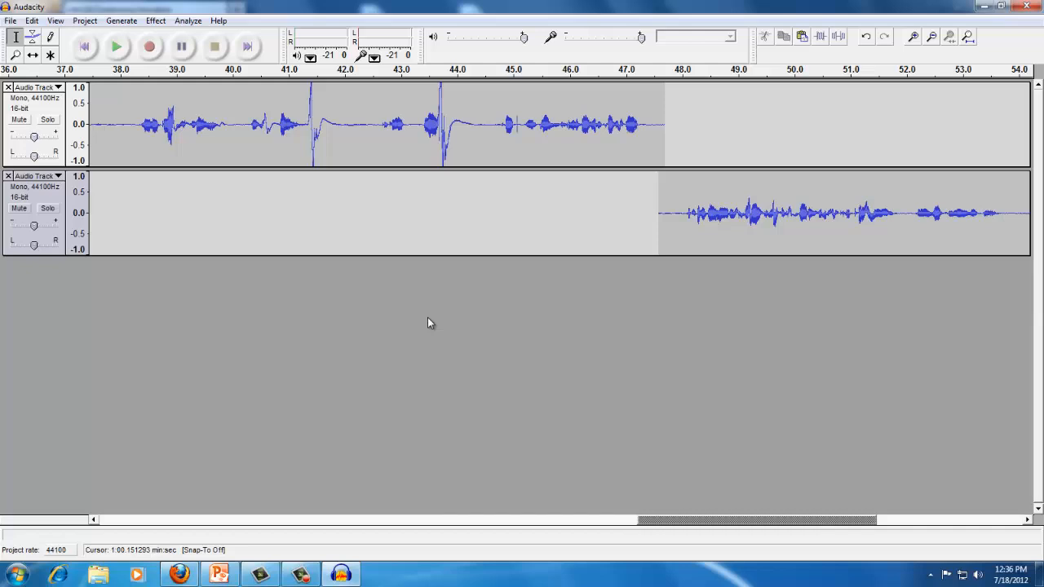